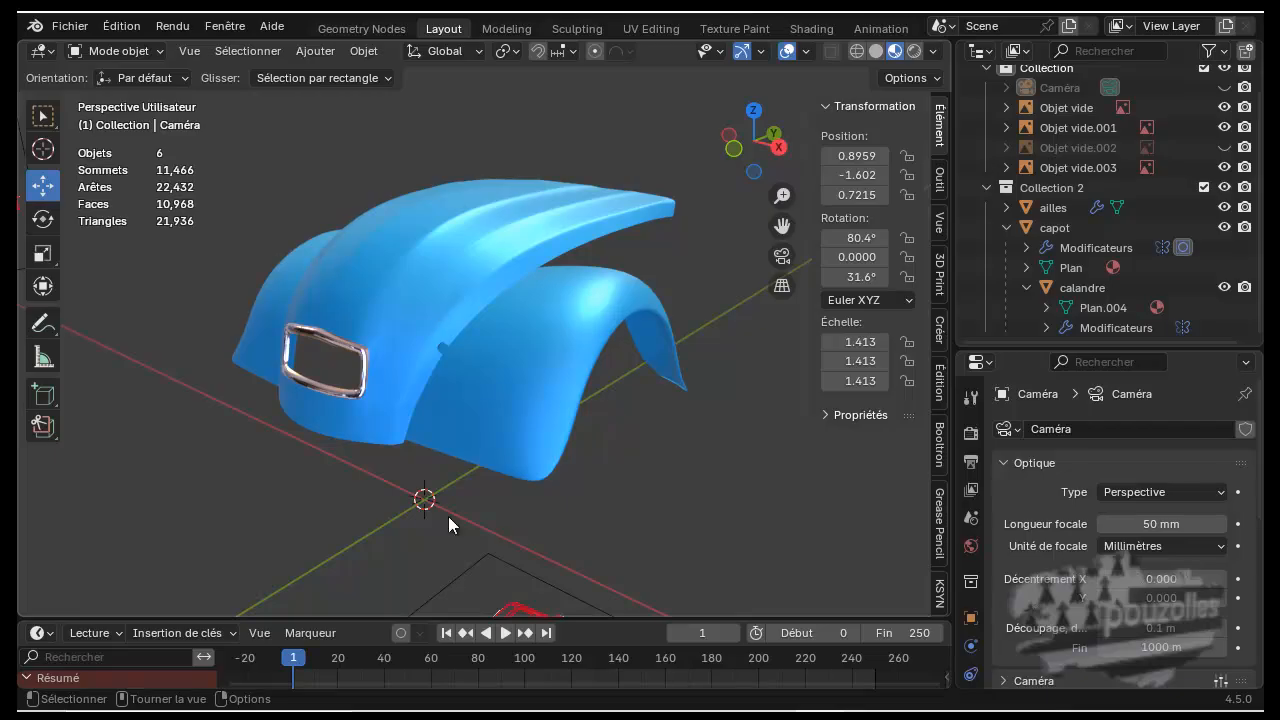
left_click(69, 30)
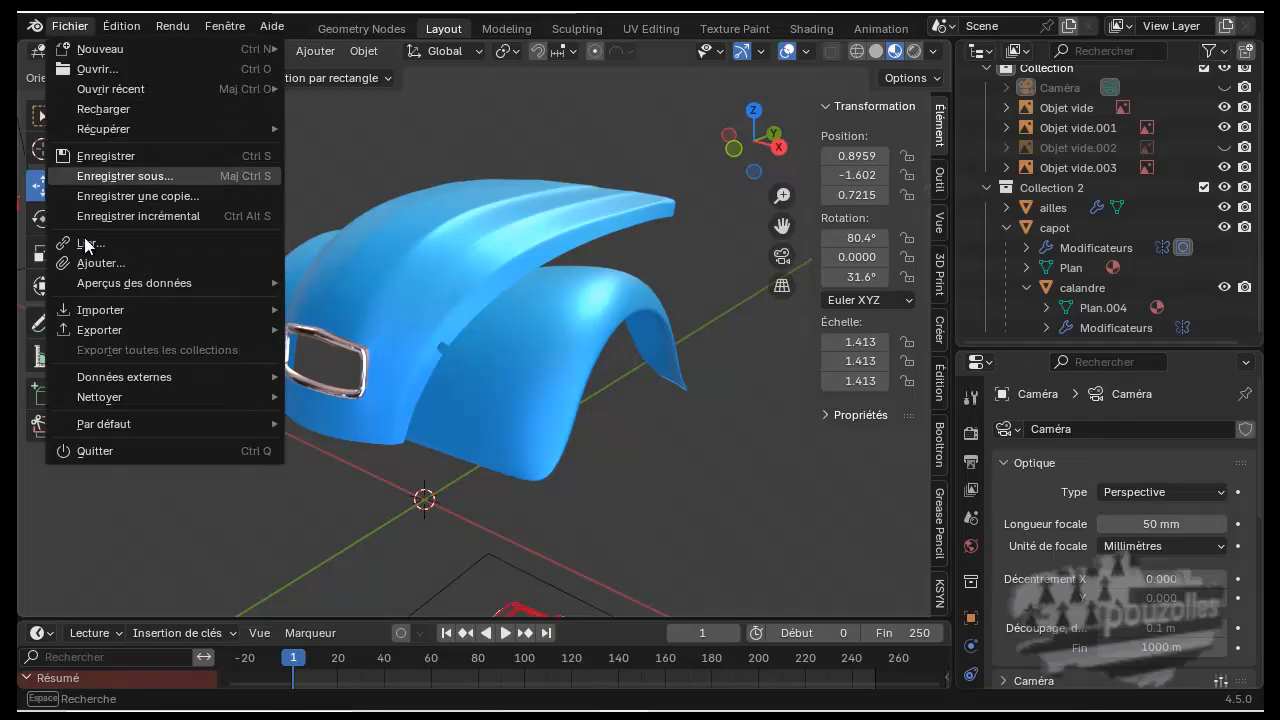
mouse_move(112, 428)
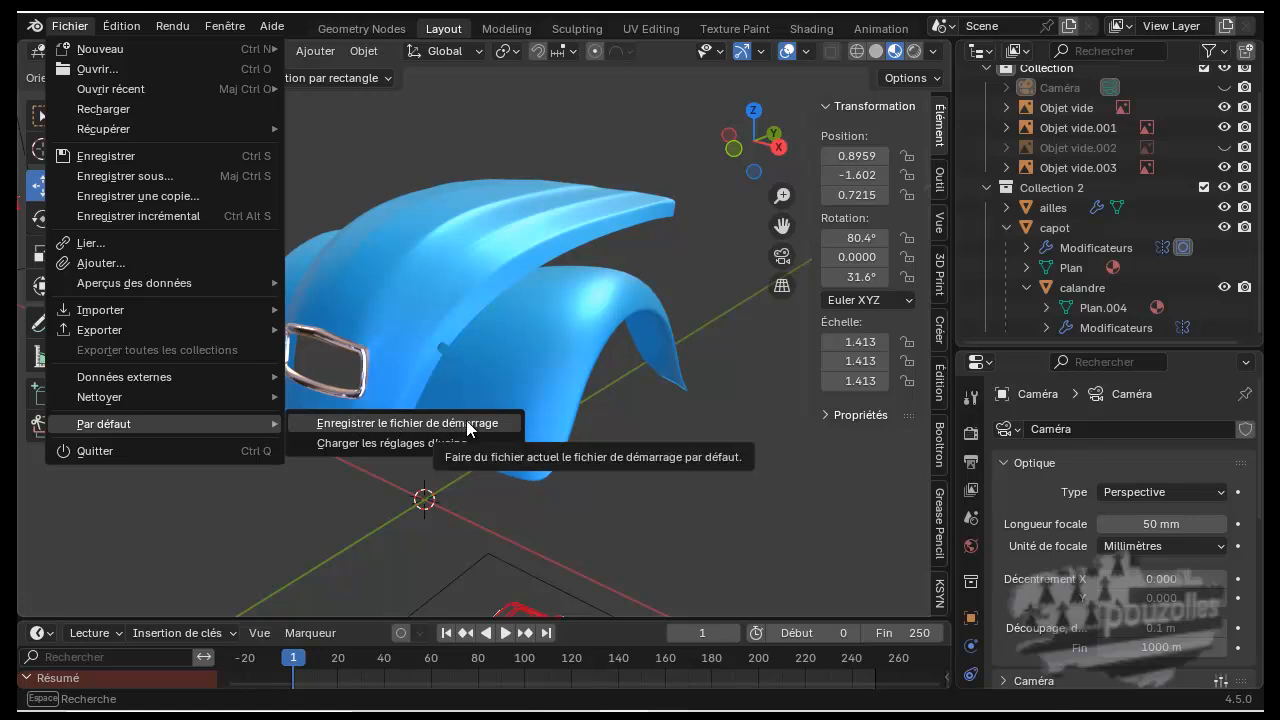
key("Escape")
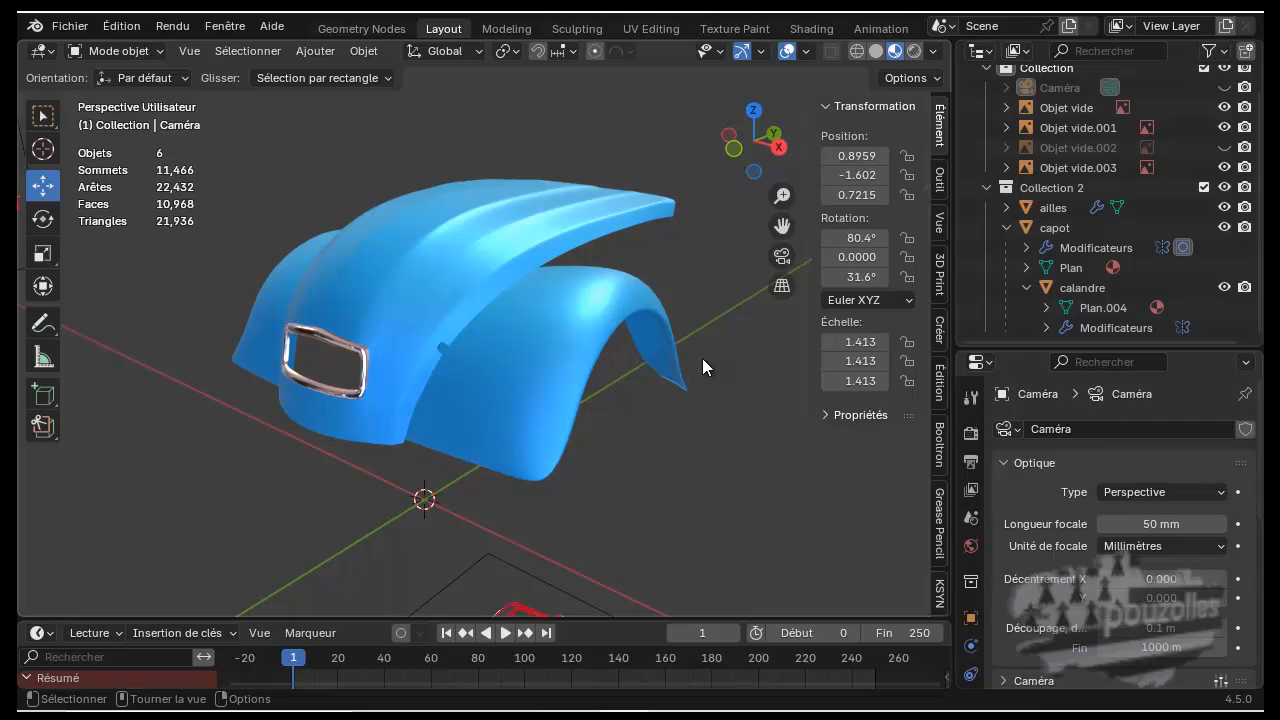
Step: Select the capot object and put it in Edit mode with its mesh seen close up
scroll(660, 325, "down", 4)
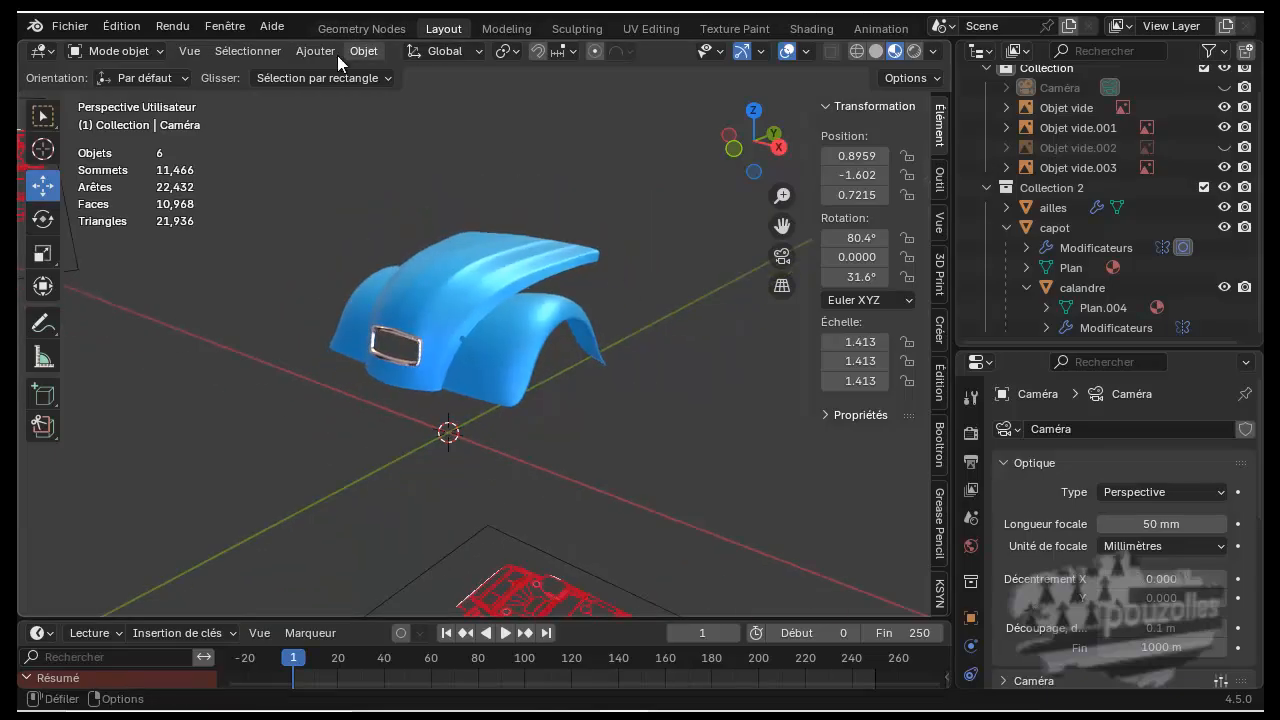
left_click(134, 52)
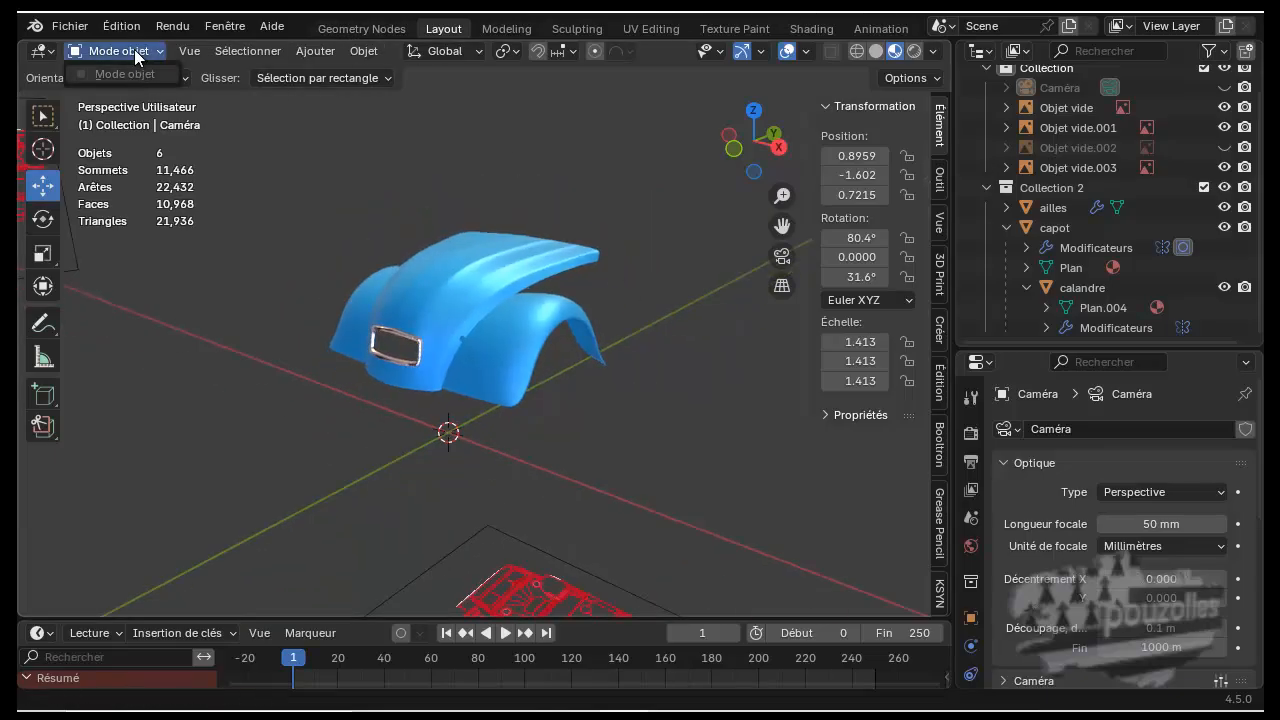
left_click(1055, 227)
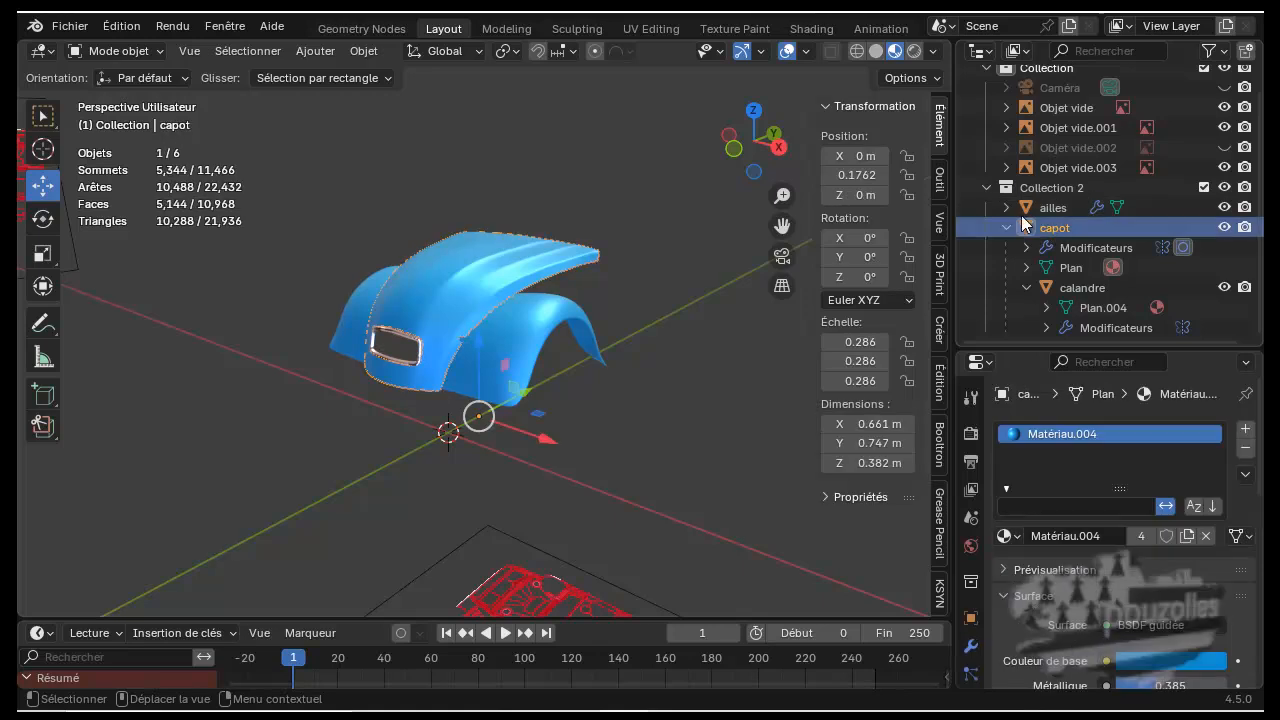
left_click(117, 56)
left_click(125, 96)
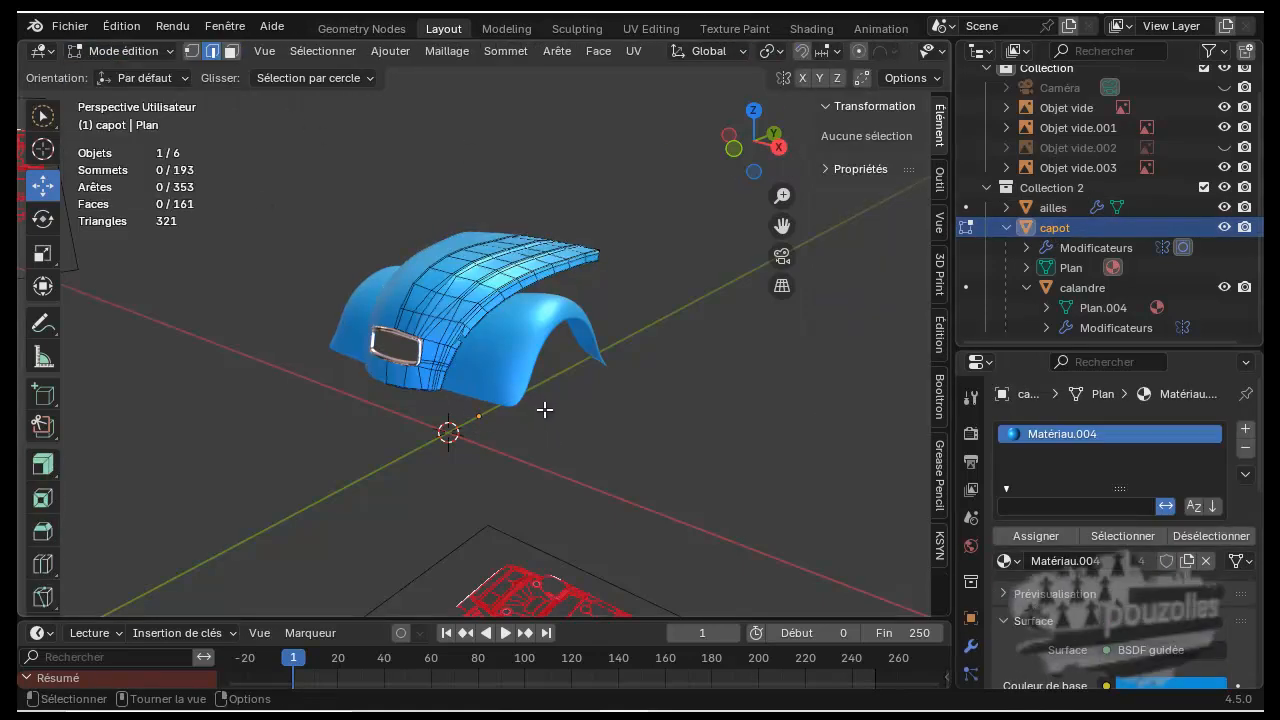
scroll(527, 359, "up", 5)
middle_click_drag(529, 359, 597, 363)
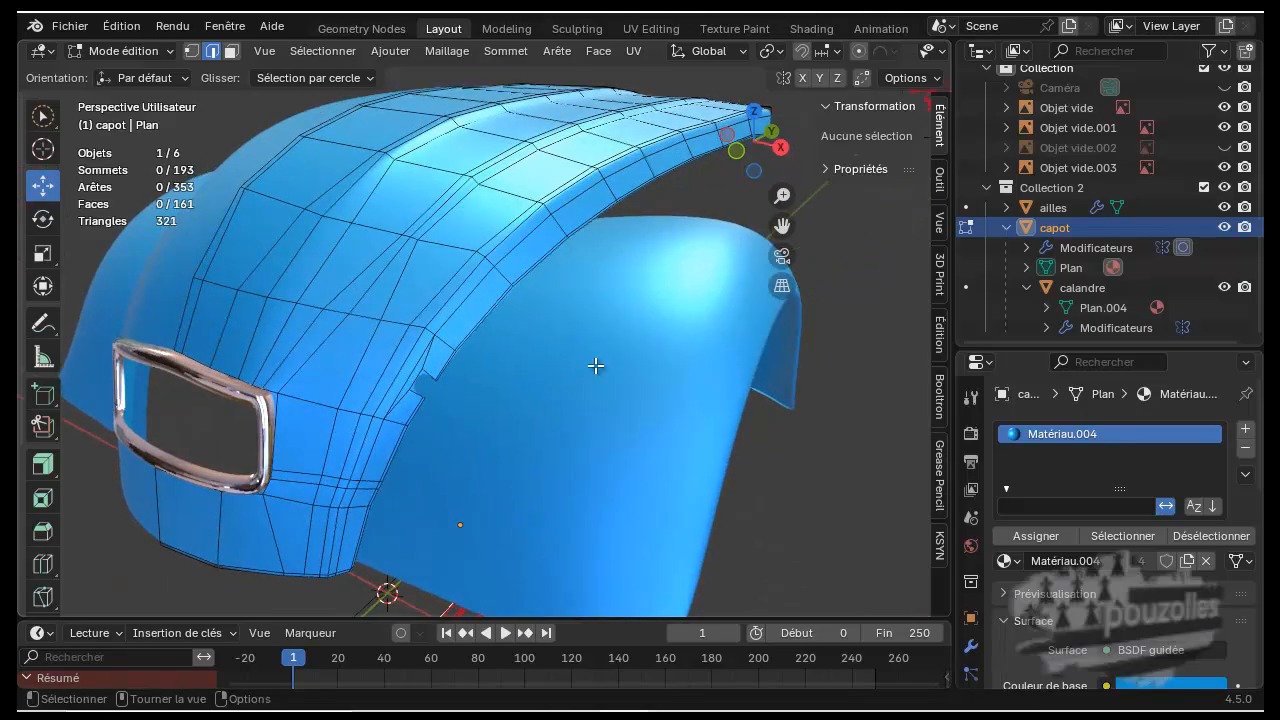
Step: Switch mesh editing directly from capot to the ailles object without leaving Edit mode
left_click(1070, 268)
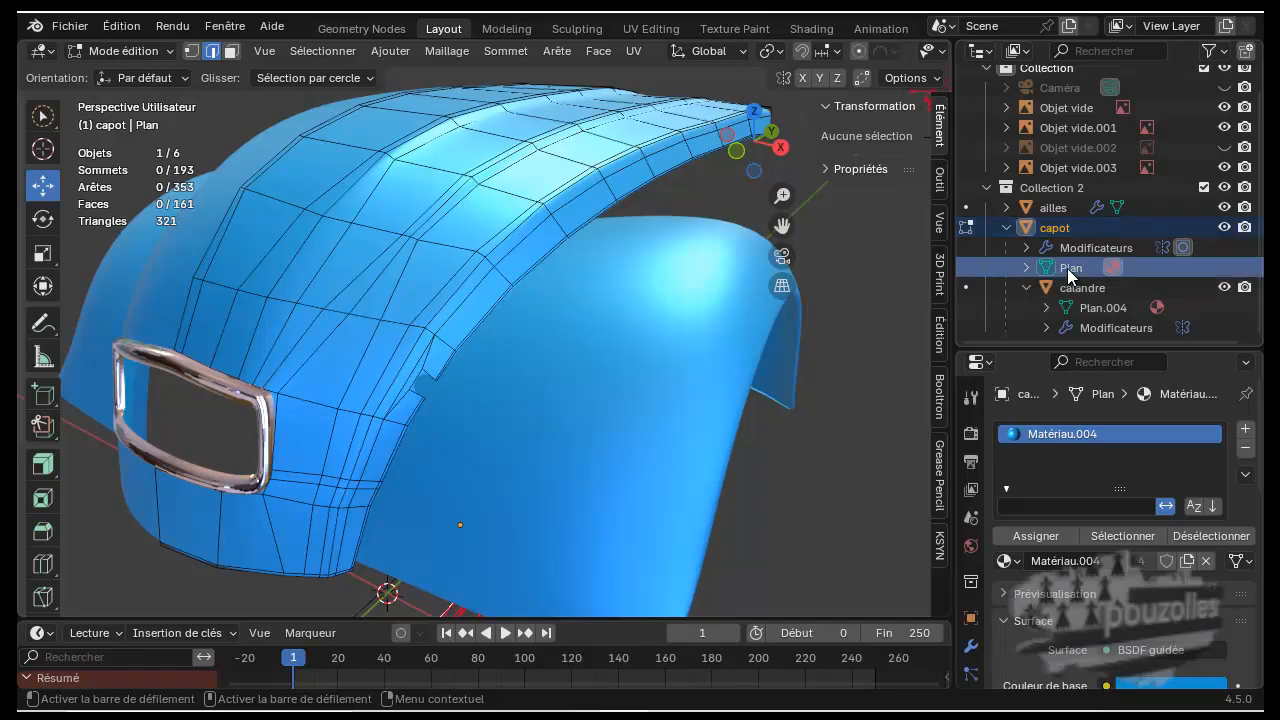
scroll(1067, 272, "down", 1)
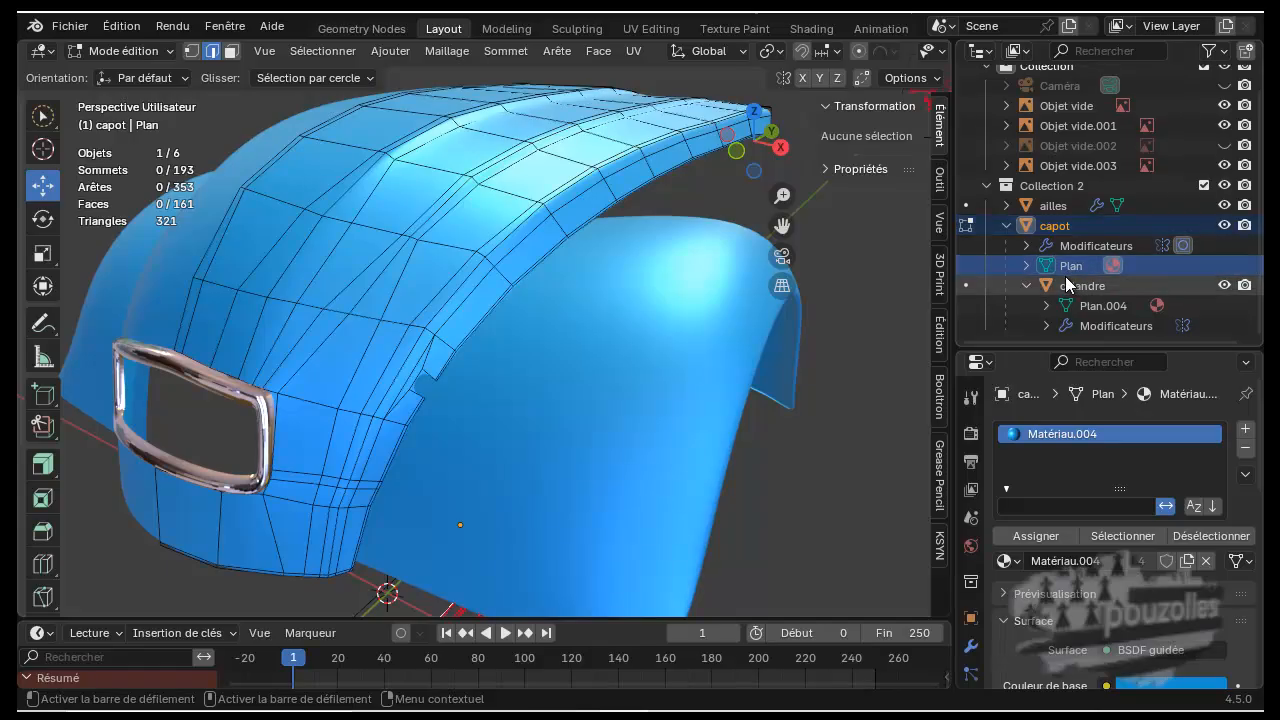
left_click(1050, 207)
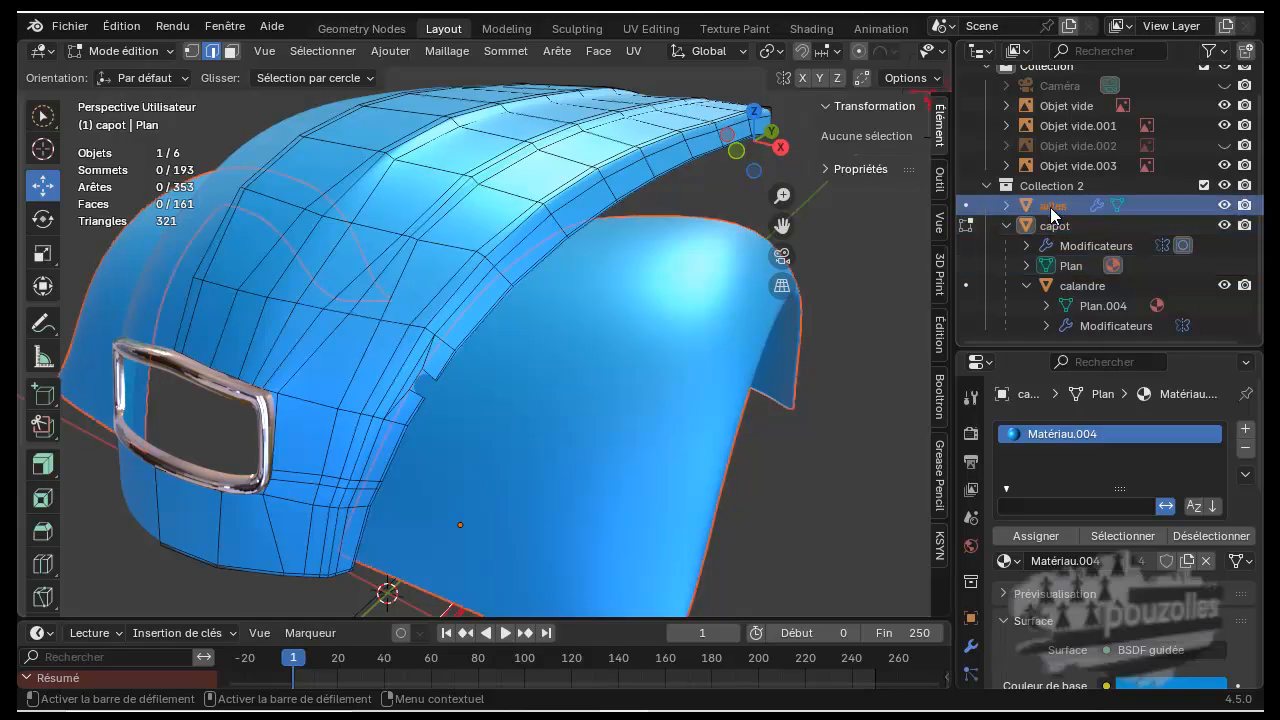
left_click(966, 206)
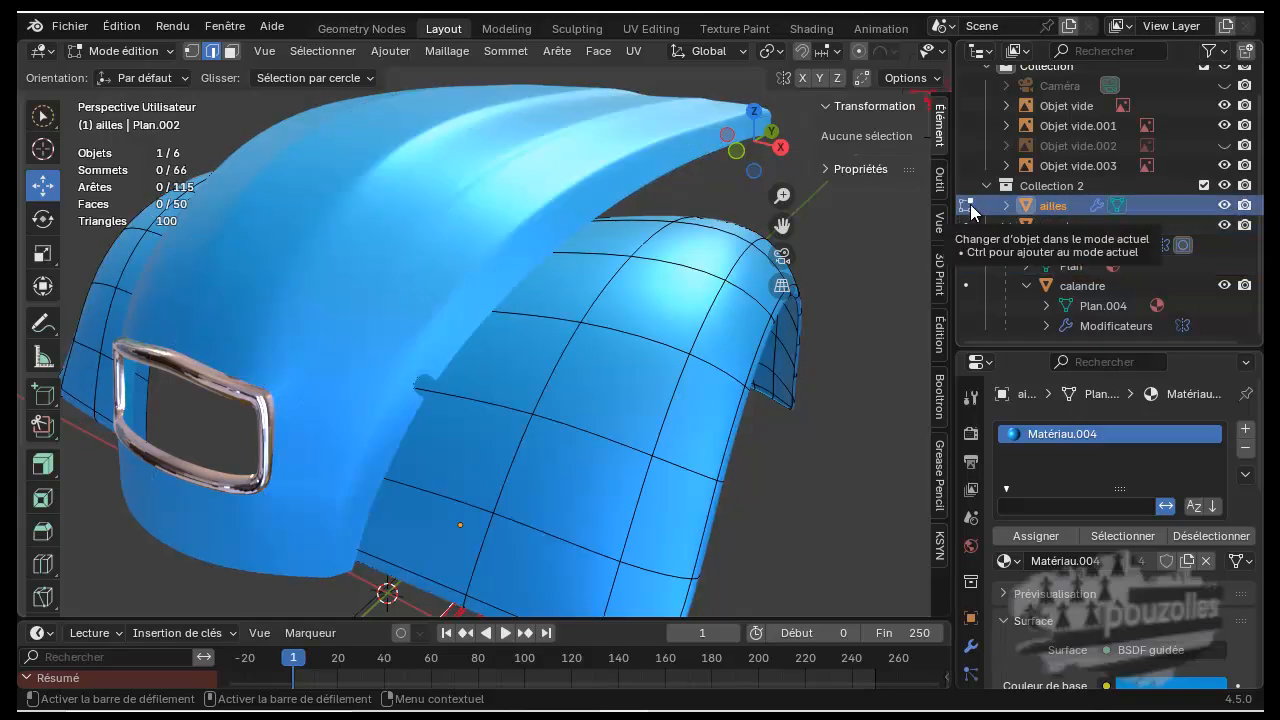
Step: Try picking parts of the hood in the viewport, and switch mesh editing from ailles to the capot object
left_click(1052, 227)
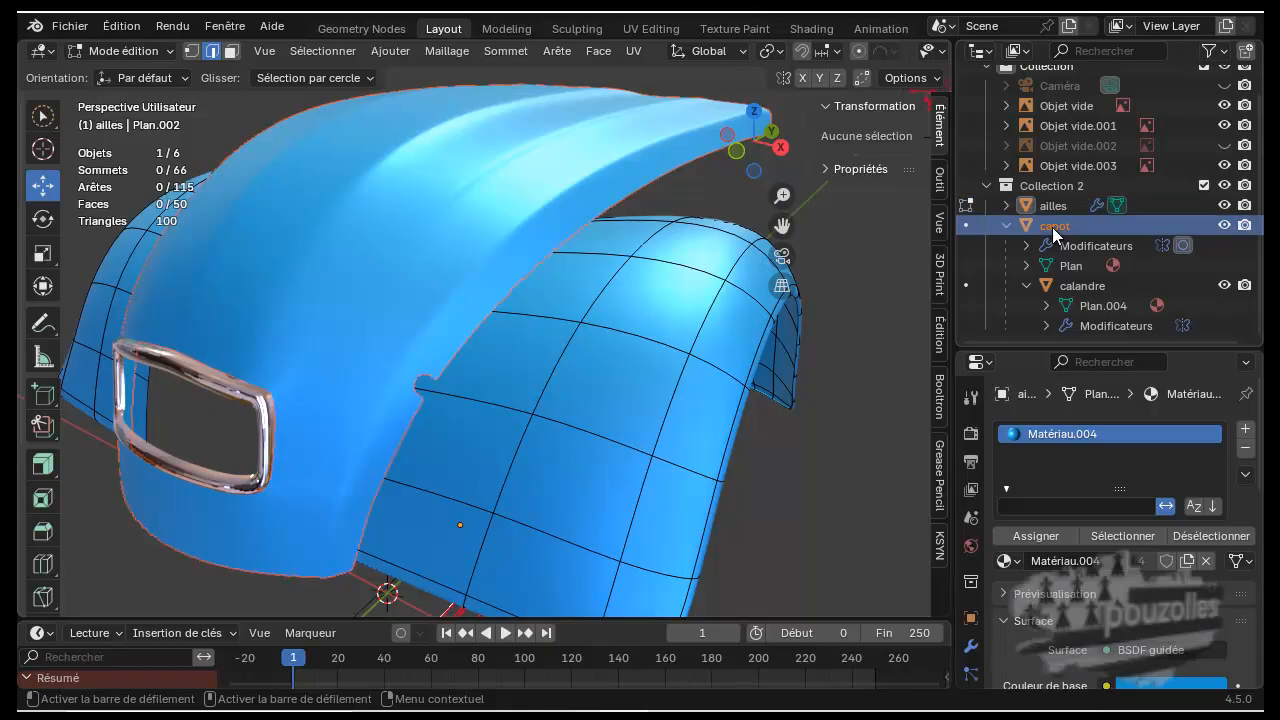
left_click(391, 216)
left_click(521, 304)
left_click(485, 255)
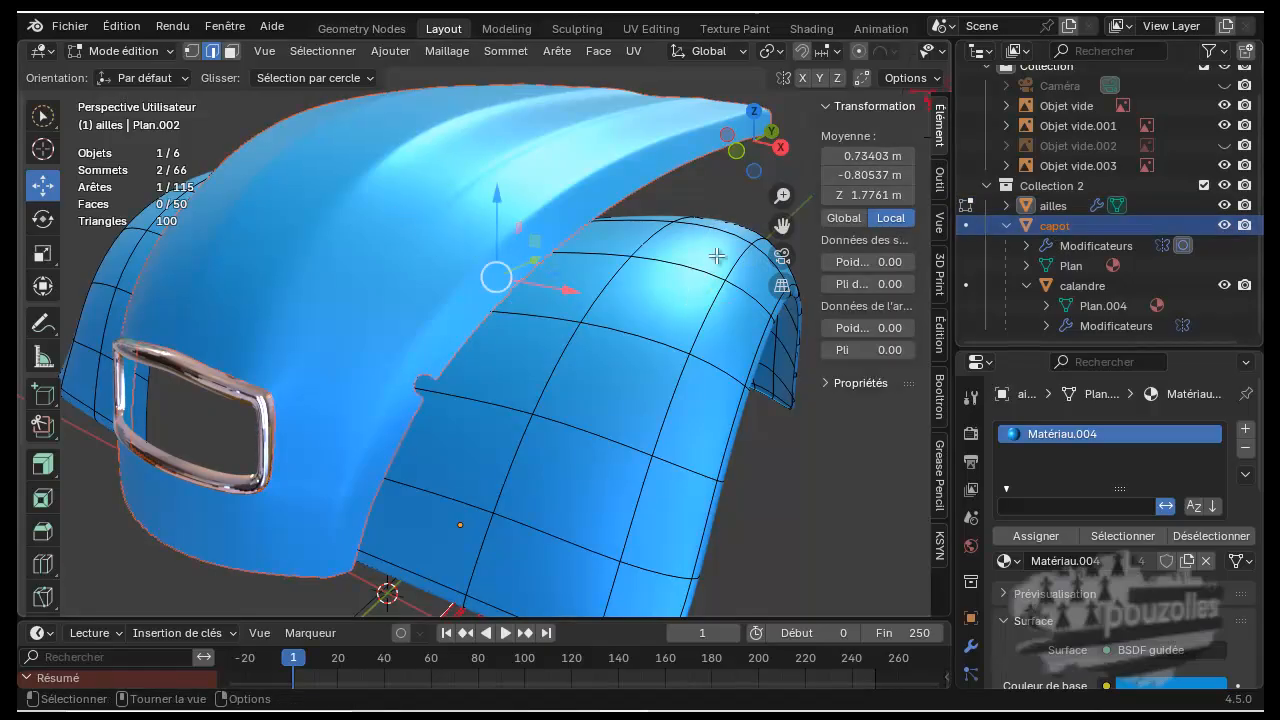
left_click(964, 227)
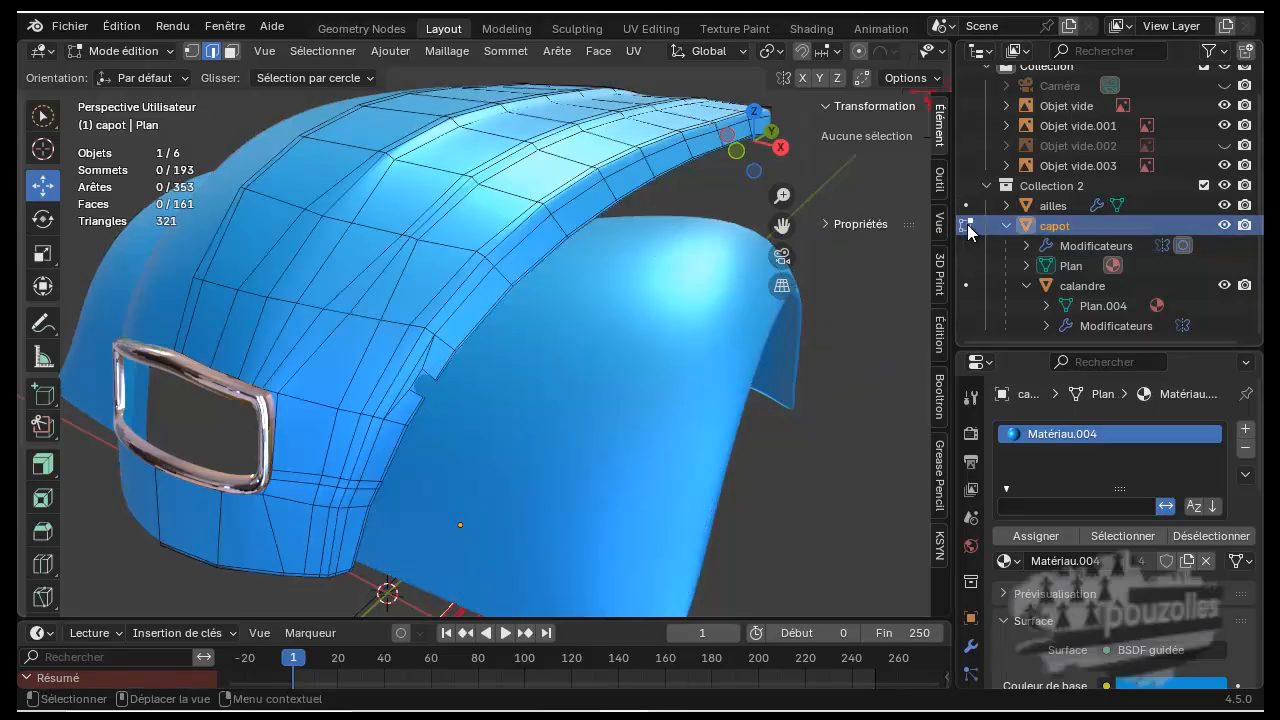
Step: Return mesh editing to the ailles object and clear its edge selection
left_click(966, 205)
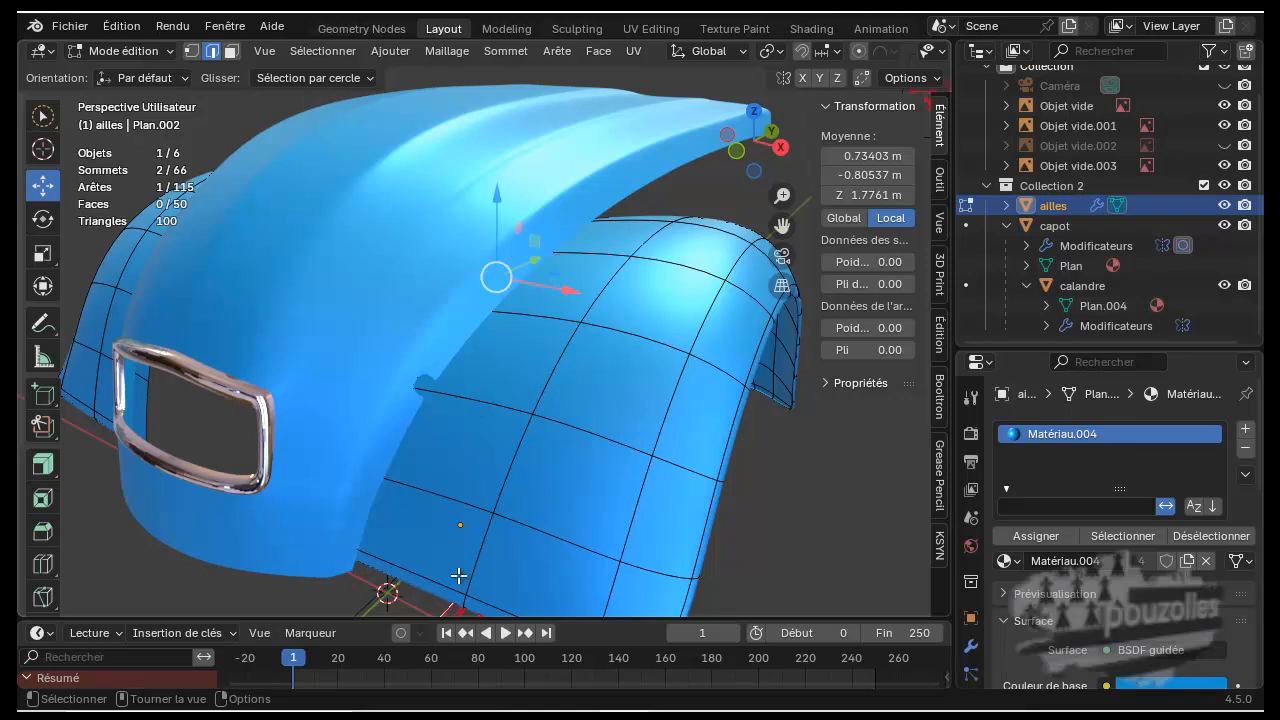
scroll(514, 517, "down", 3)
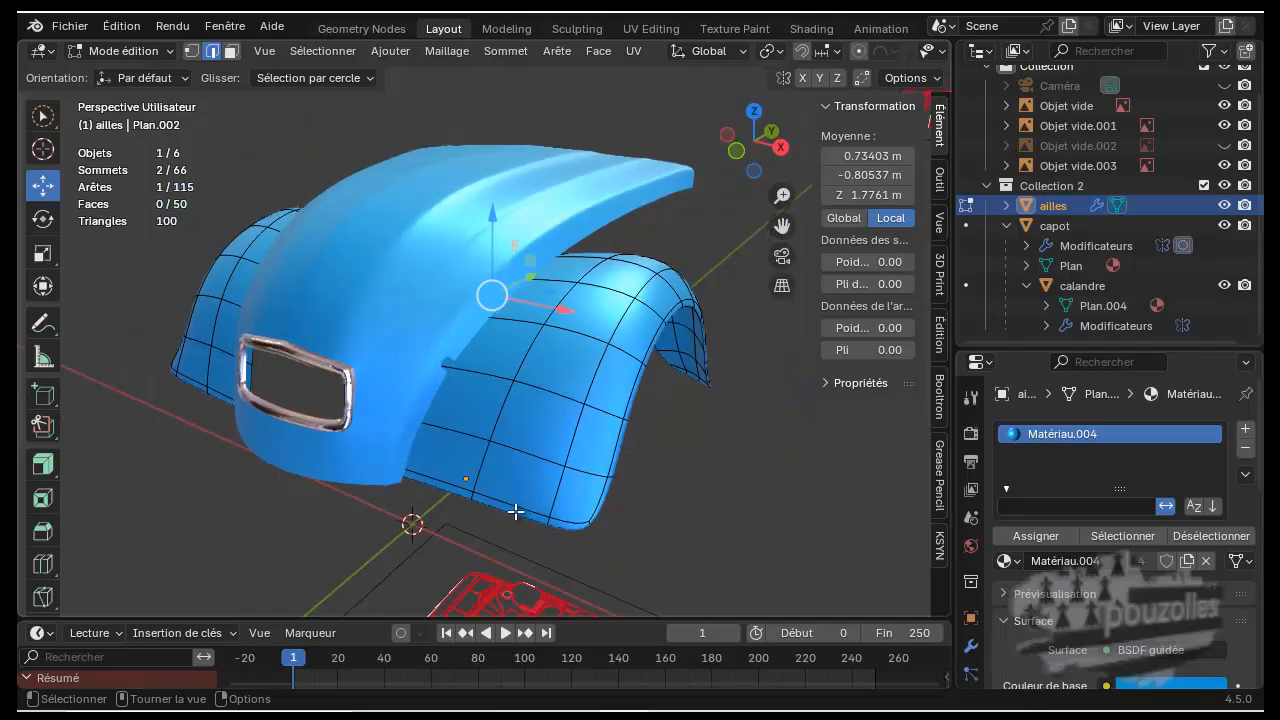
left_click(738, 502)
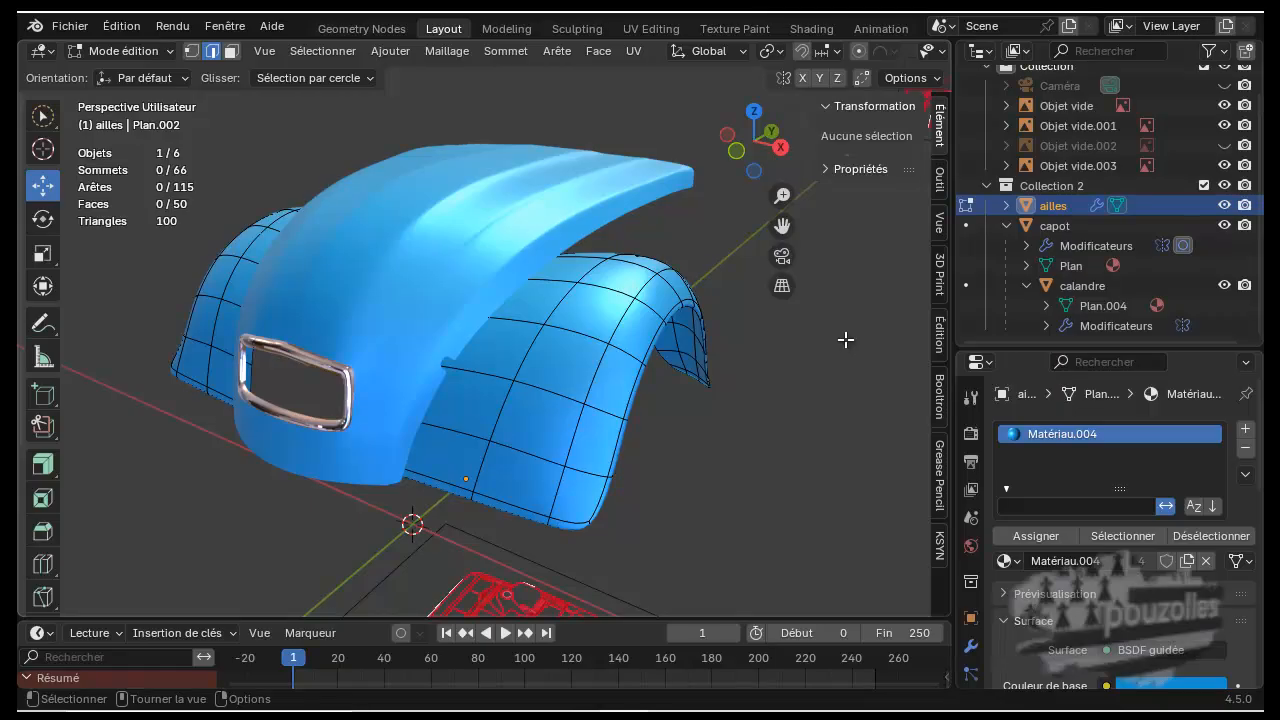
Step: Select calandre, collapse the capot hierarchy, and expand ailles and capot to examine their meshes, modifiers and child objects
left_click(1080, 288)
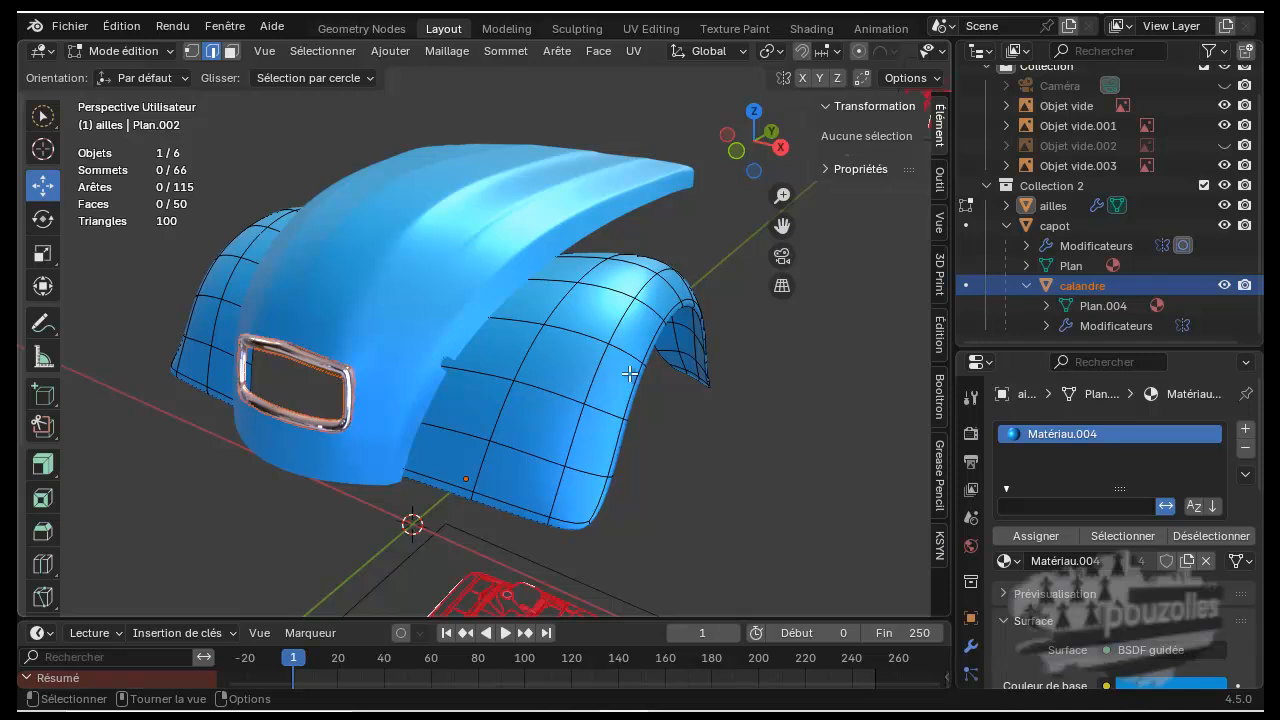
left_click(1008, 224)
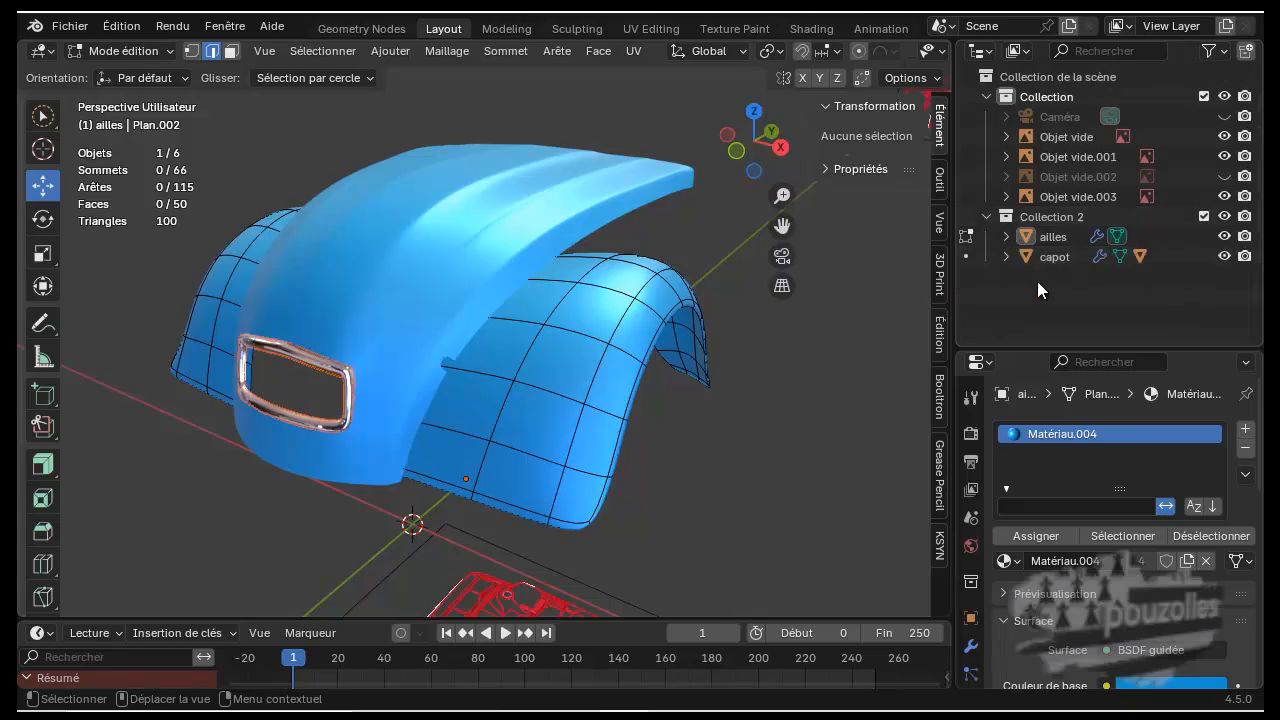
left_click(1007, 236)
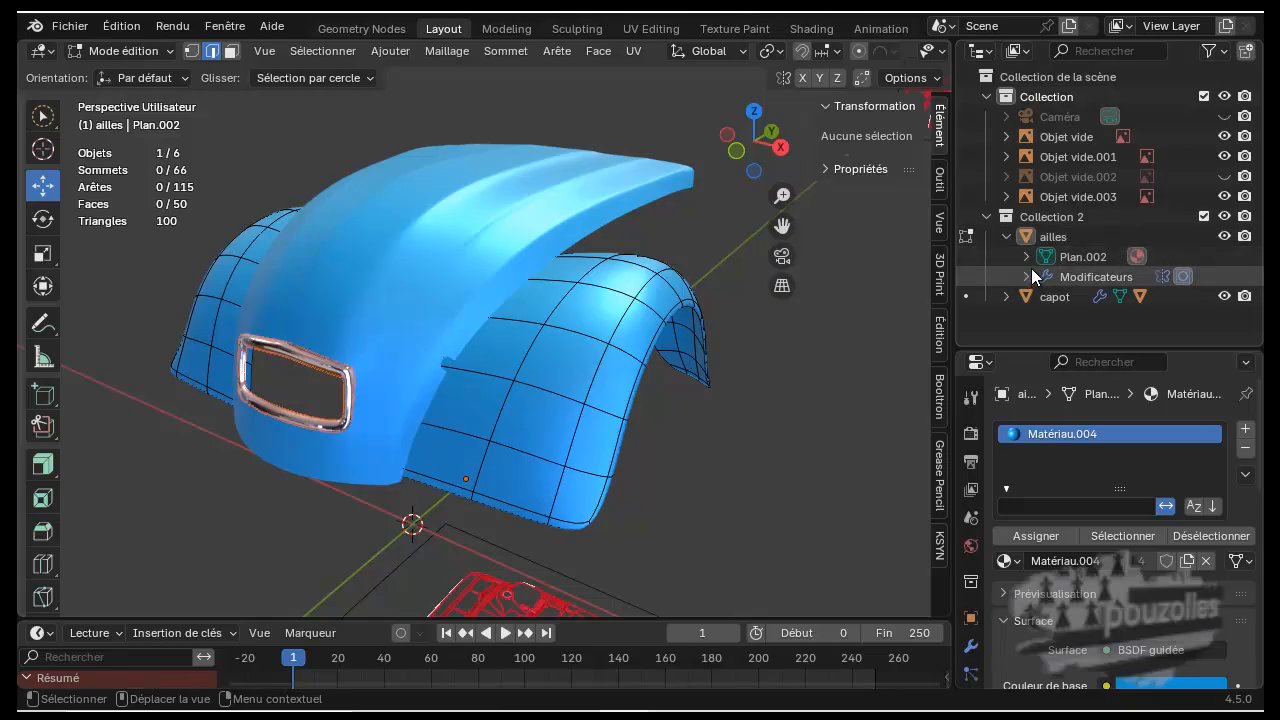
left_click(1006, 295)
scroll(1012, 294, "down", 2)
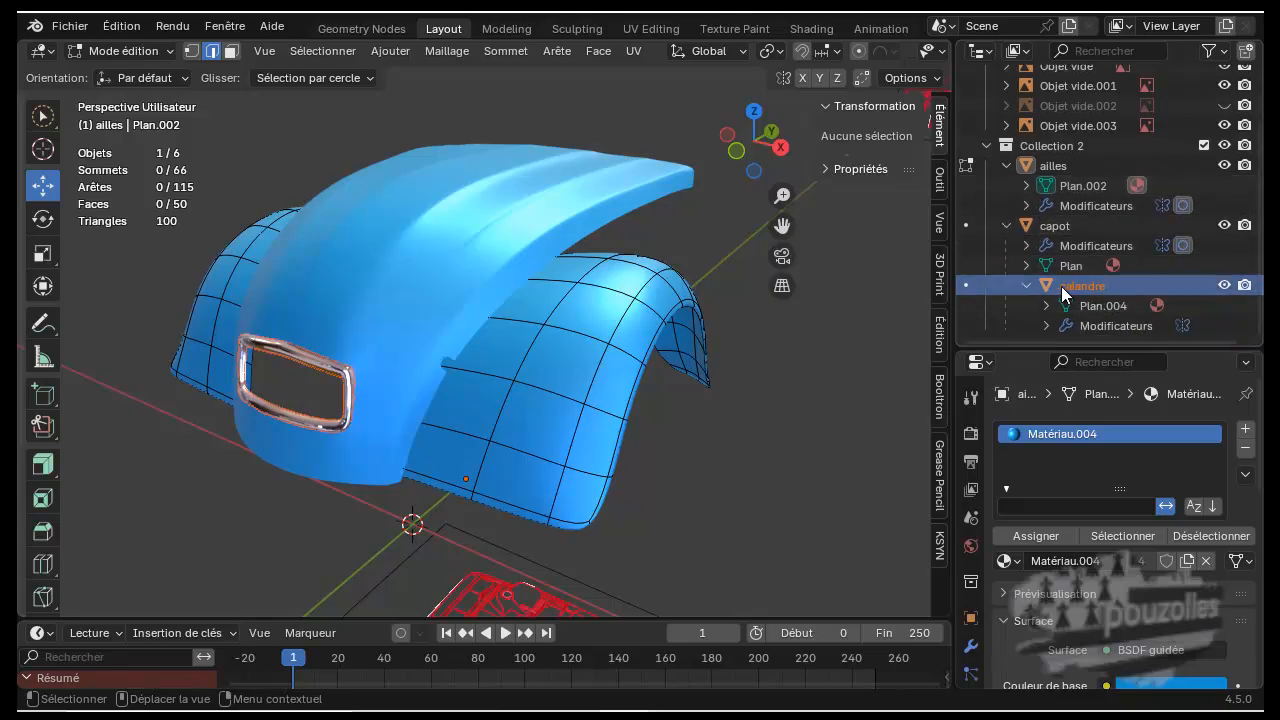
Step: Try to pick the hood and the grille frame in the viewport while the ailles mesh is being edited
key("Up")
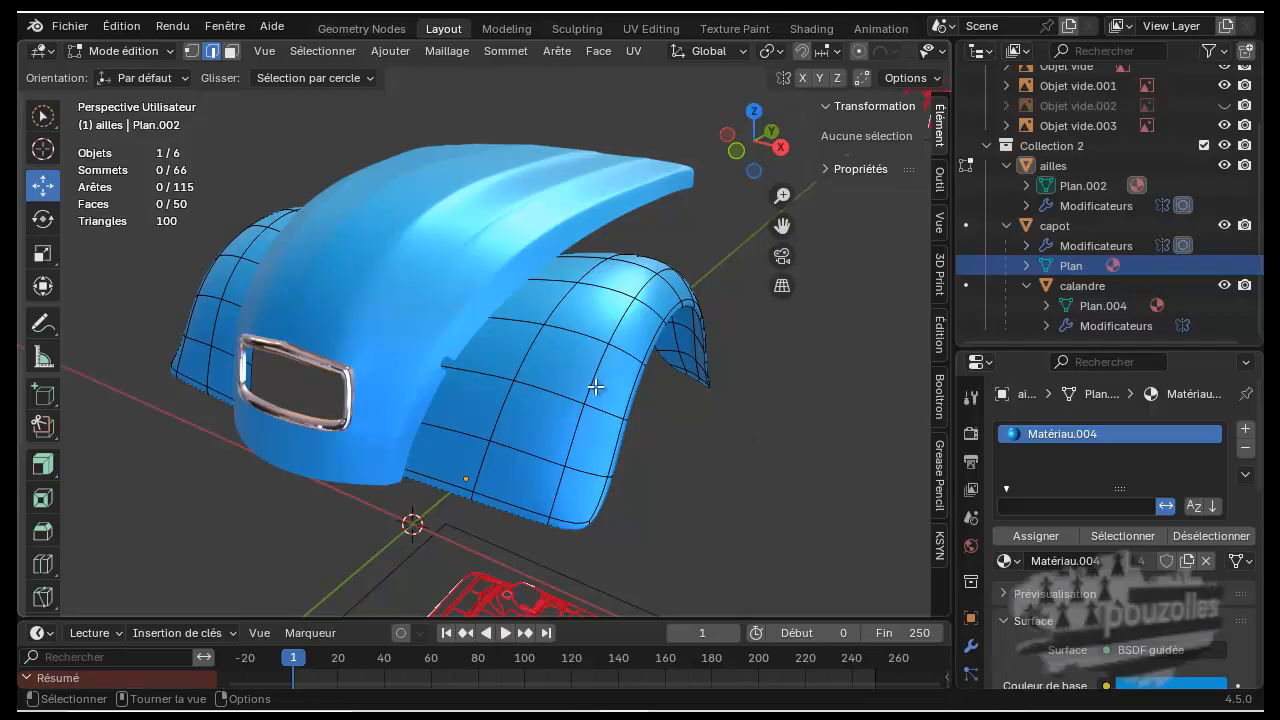
left_click(580, 357)
left_click(462, 299)
left_click(347, 382)
left_click(301, 411)
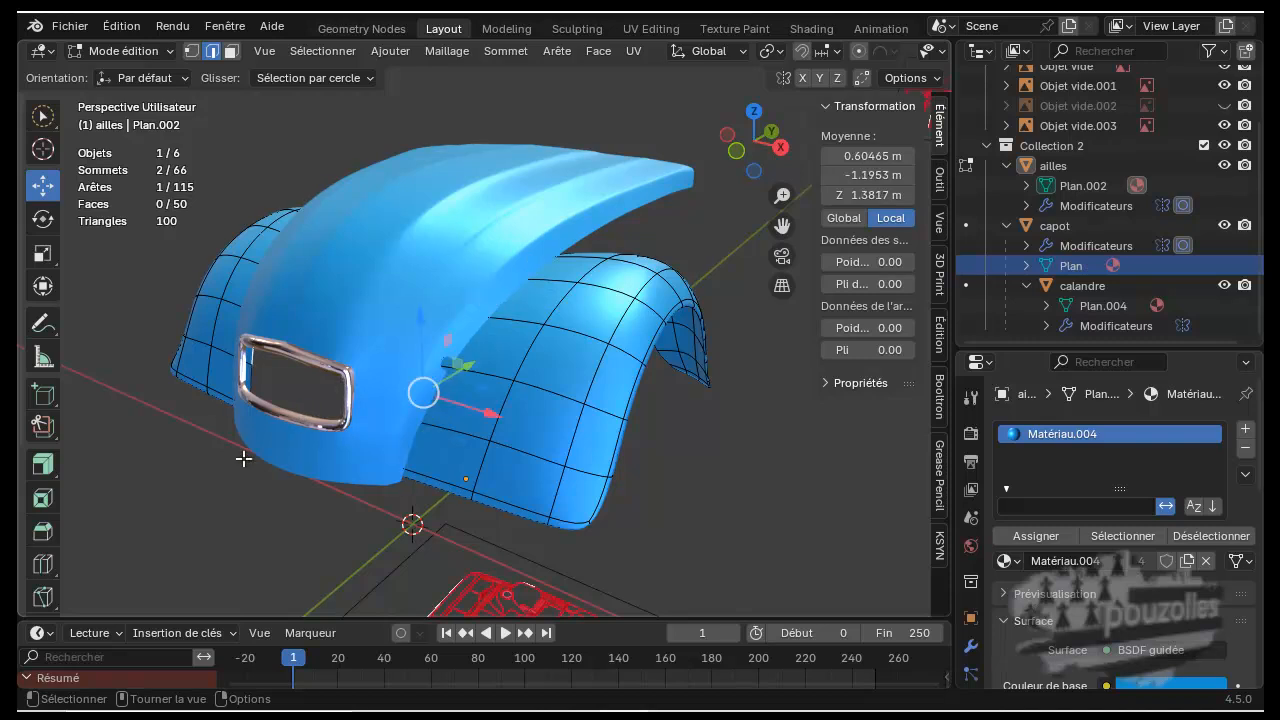
Step: Switch mesh editing to the calandre object and frame the chrome grille surround closely
left_click(1080, 287)
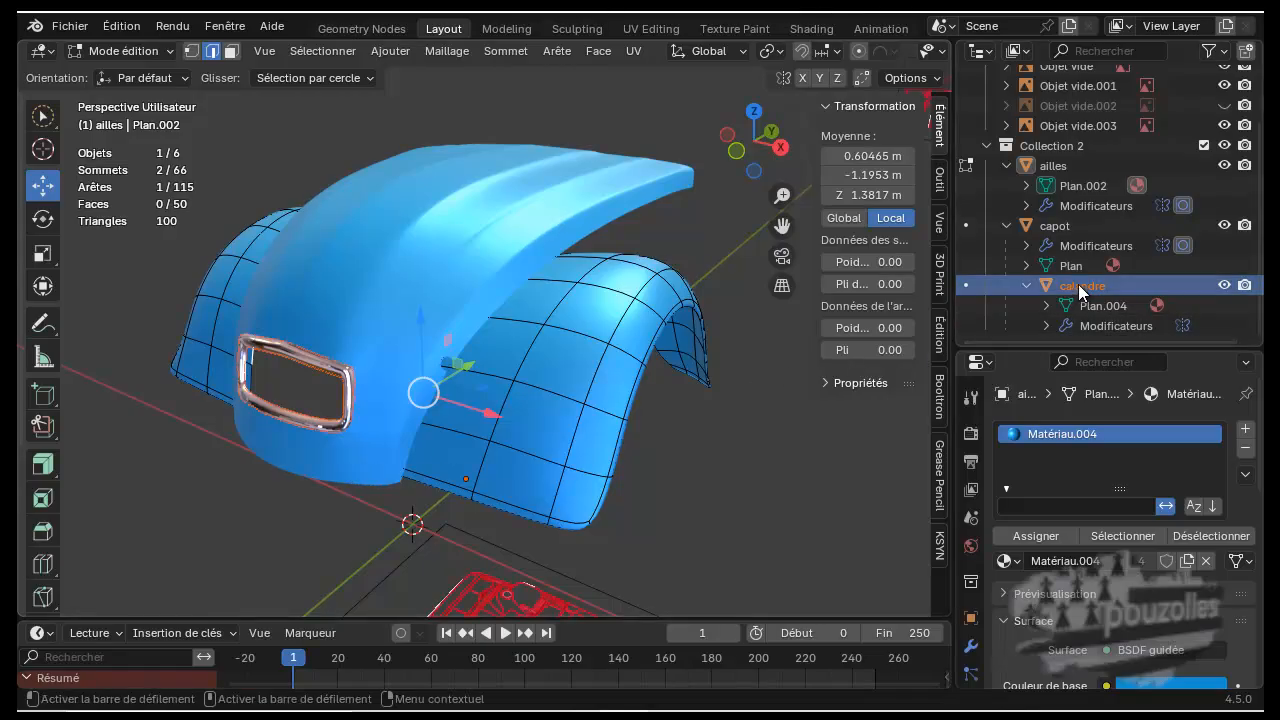
left_click(967, 285)
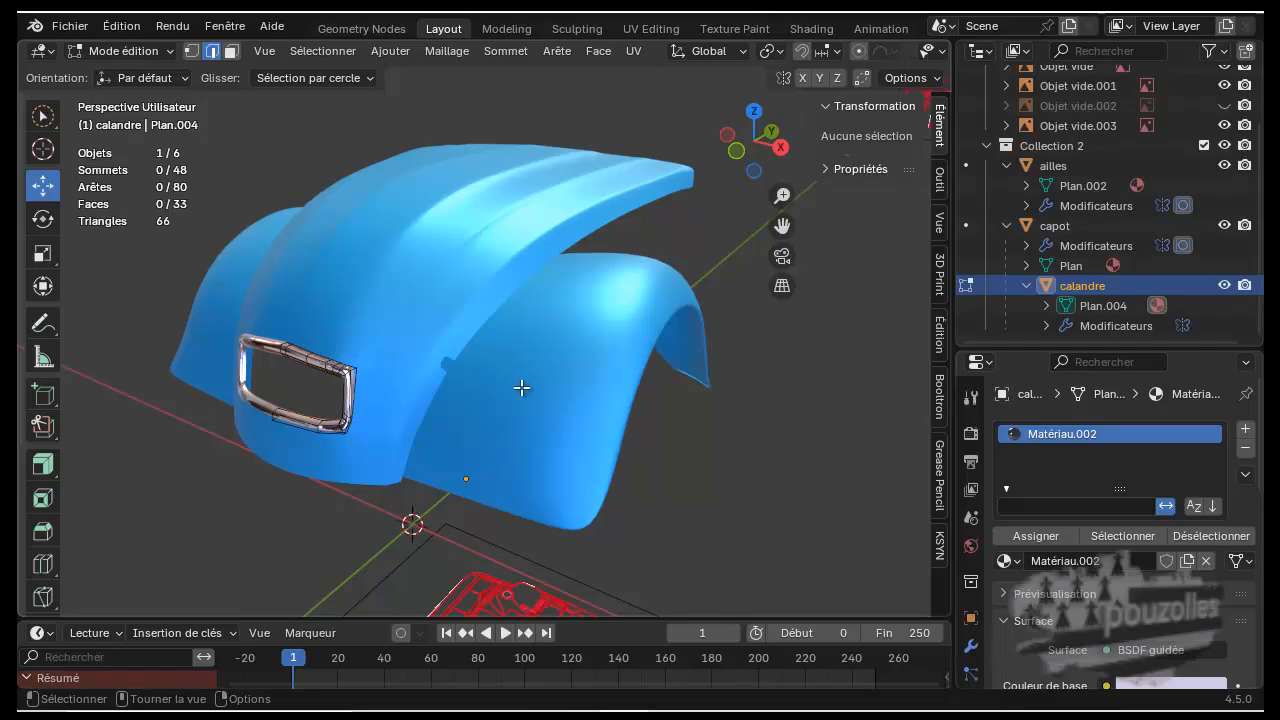
middle_click_drag(486, 400, 609, 380)
scroll(593, 371, "up", 7)
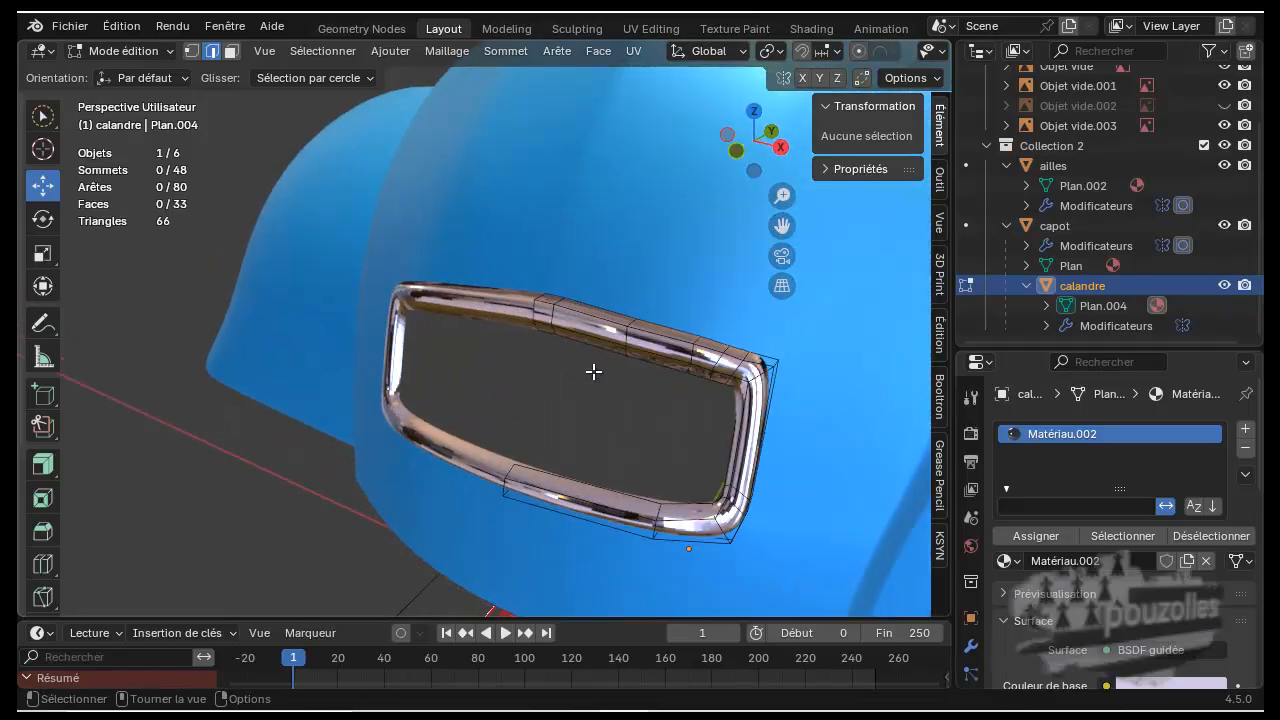
middle_click_drag(580, 380, 657, 409)
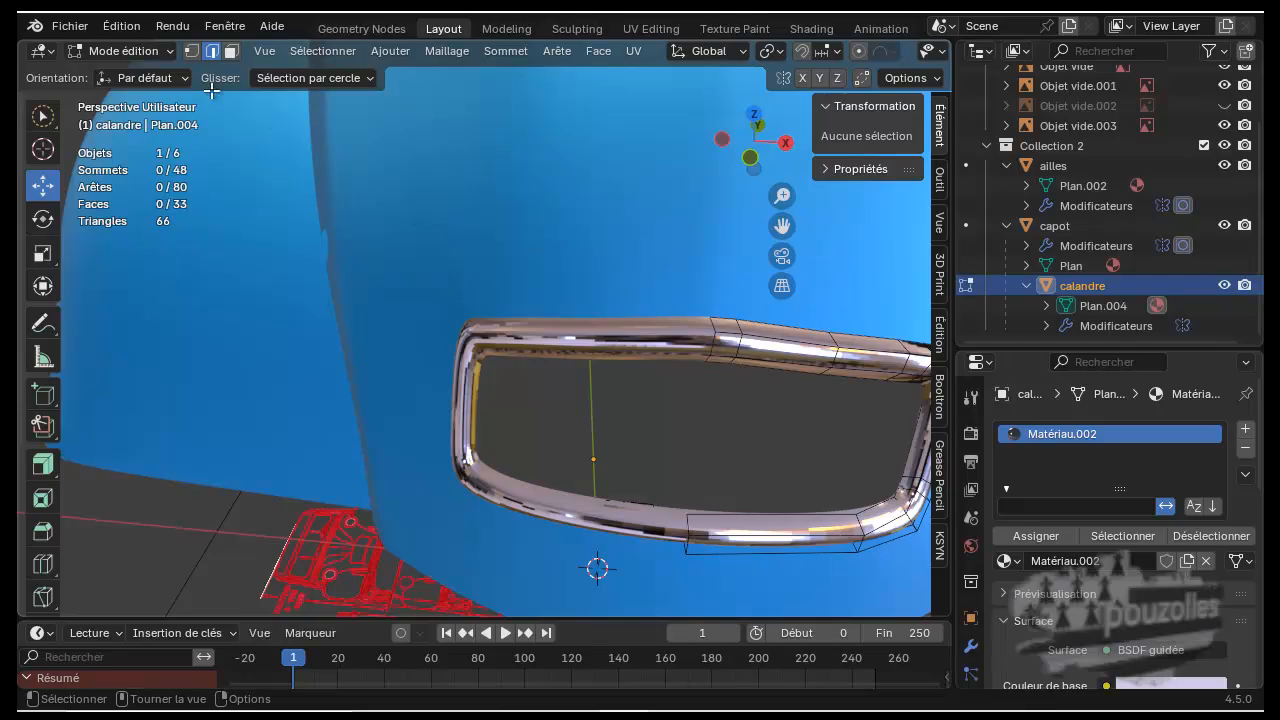
Step: Add a loop cut with 2 cuts running along the grille frame, left evenly spaced without sliding
key("ctrl+r")
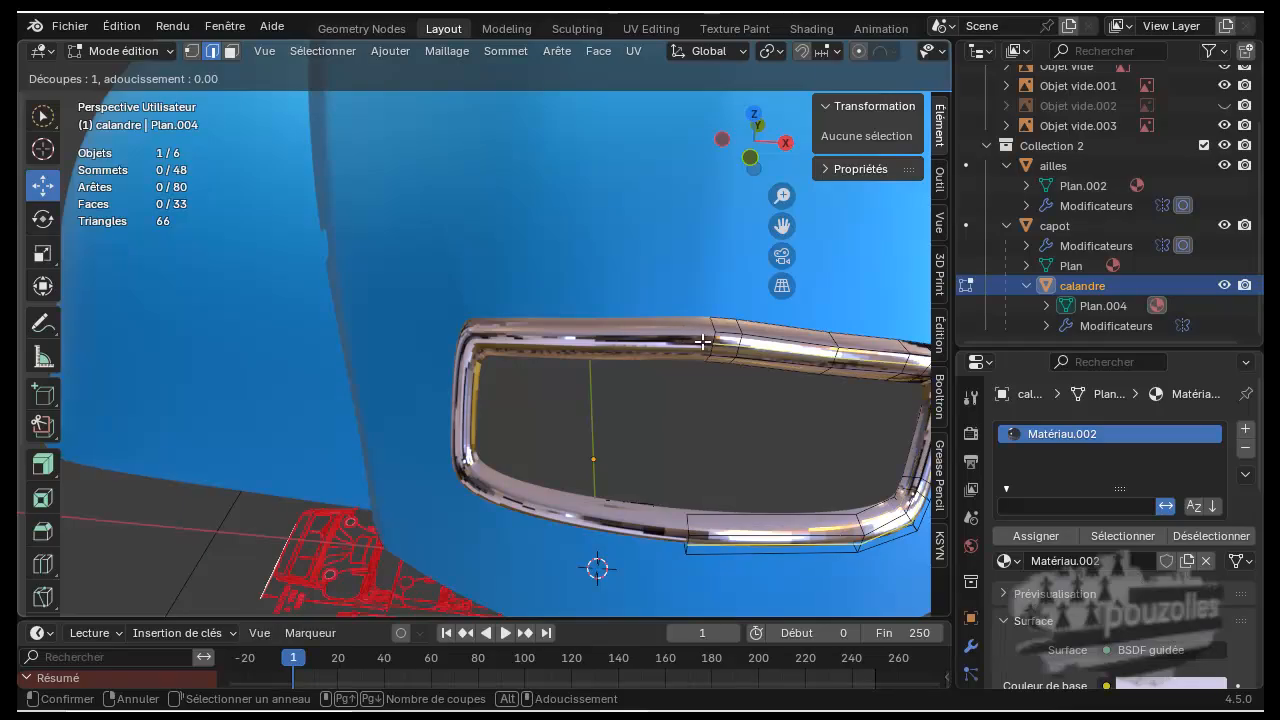
scroll(703, 342, "up", 1)
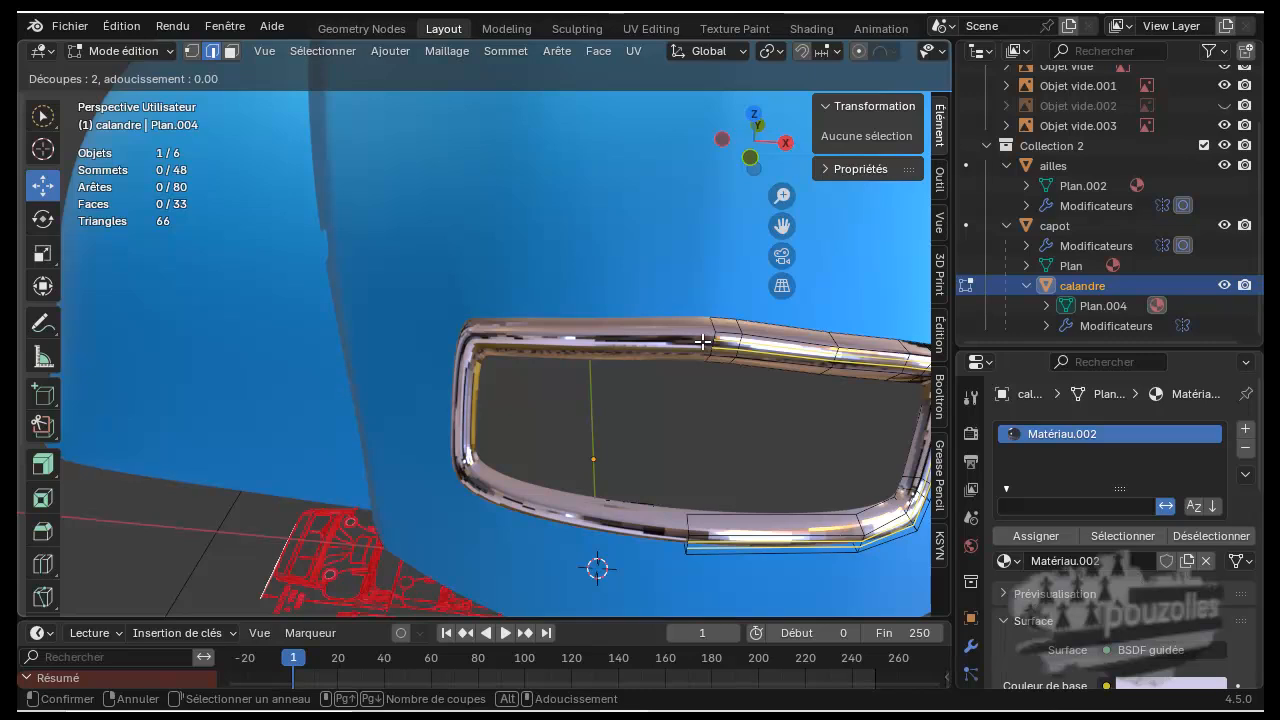
left_click(703, 342)
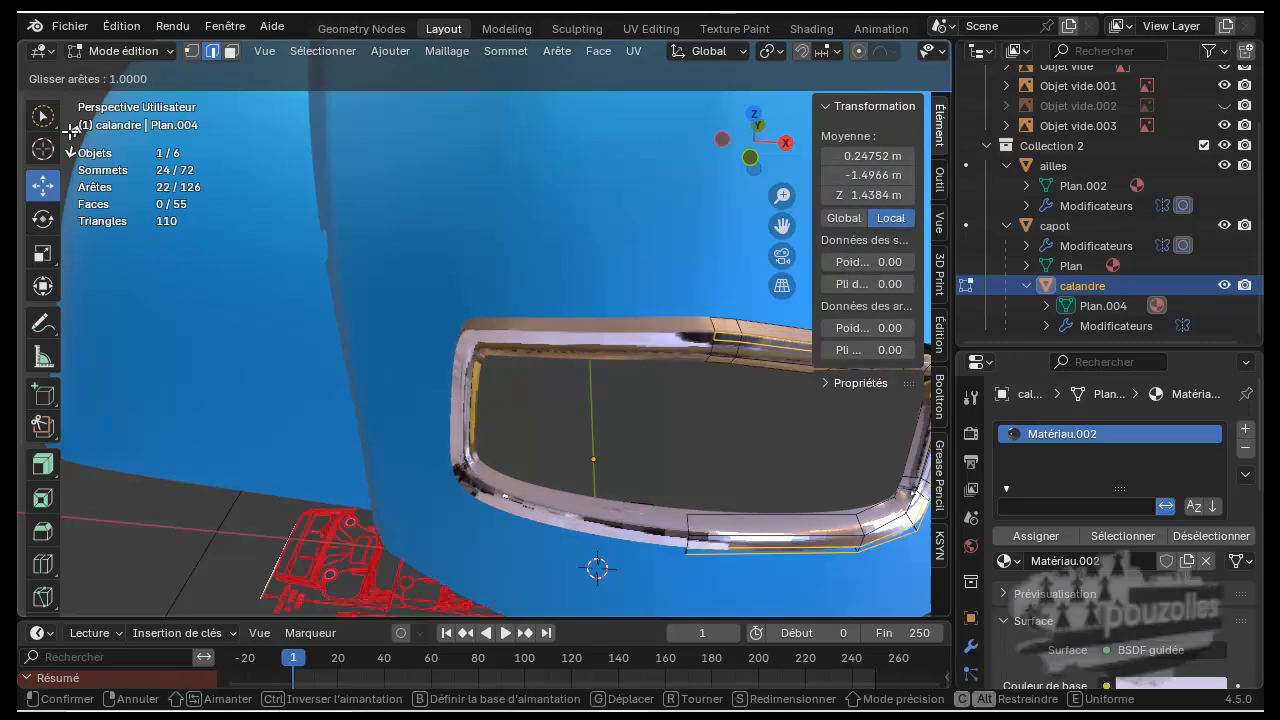
right_click(277, 209)
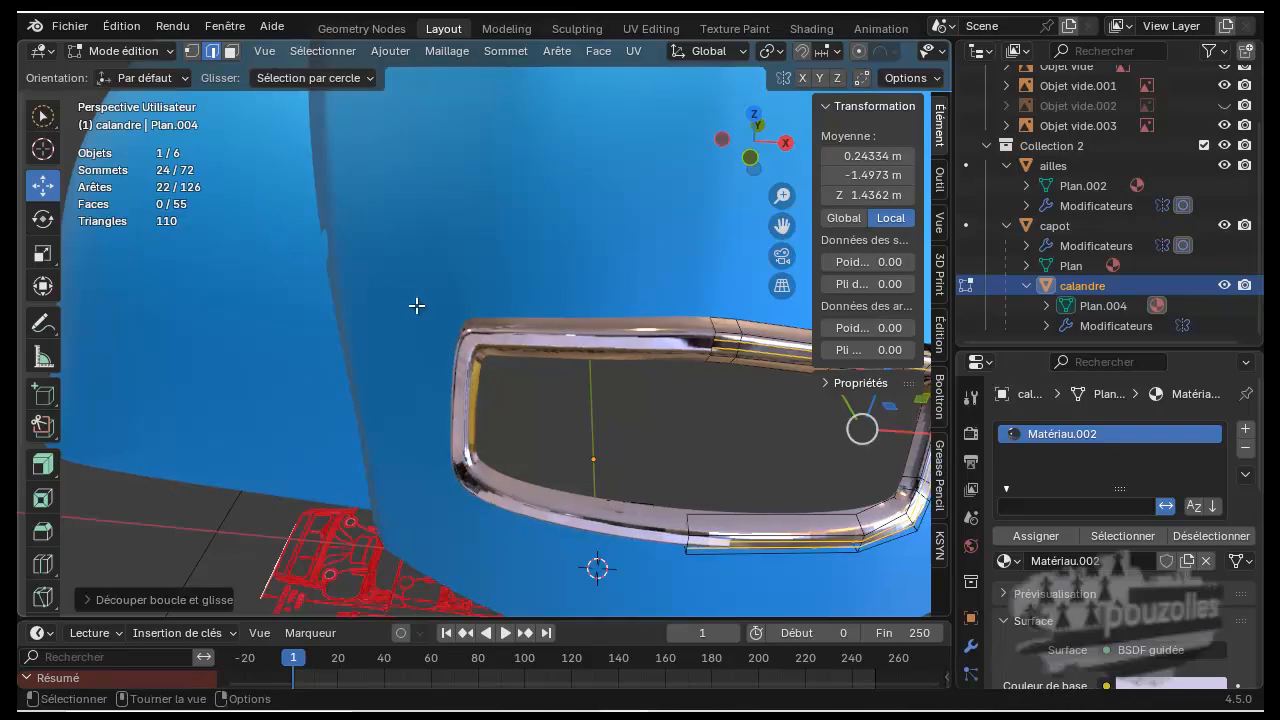
scroll(406, 312, "down", 4)
middle_click_drag(803, 506, 740, 472)
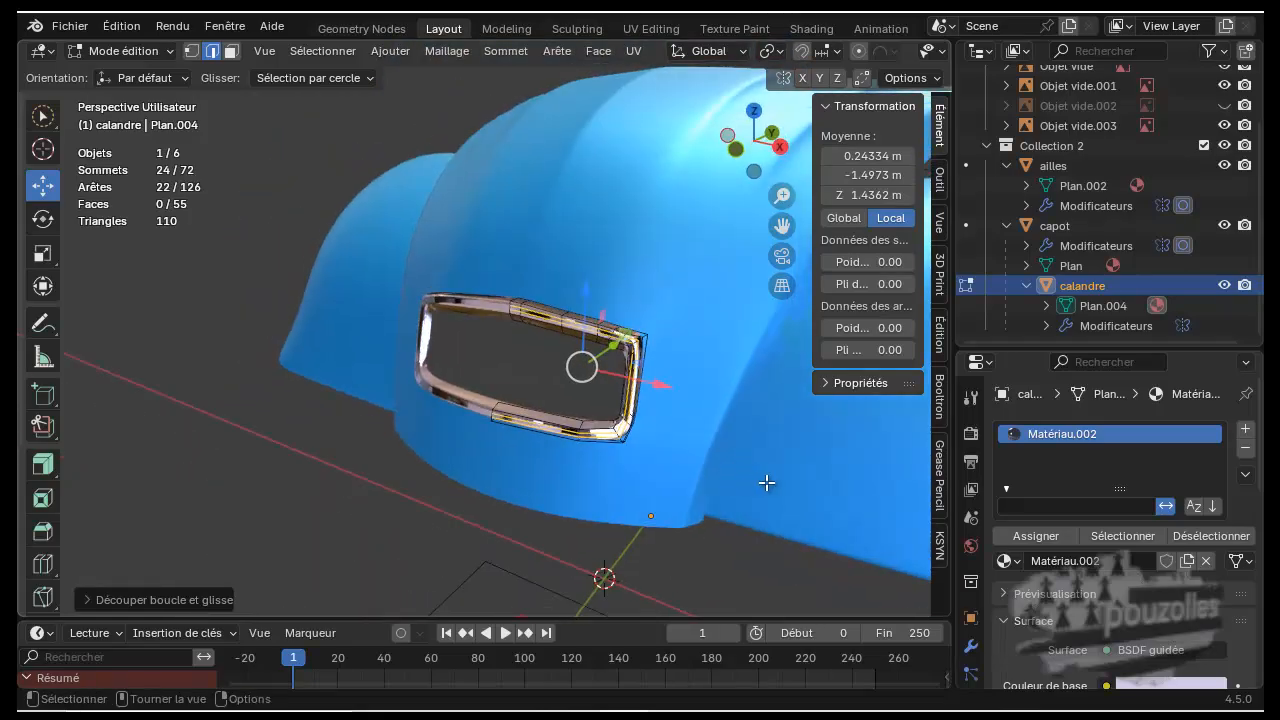